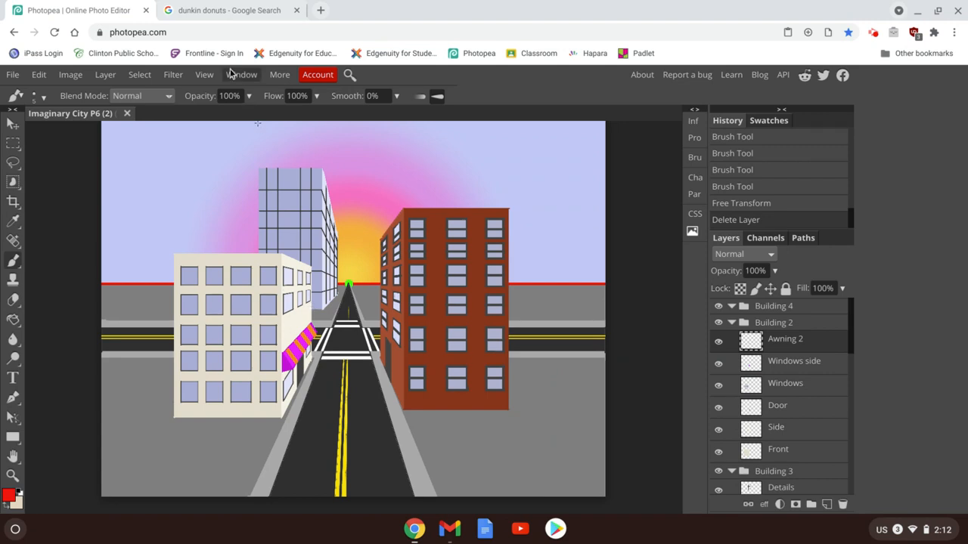
- In the Google image results, copy the Dunkin' Donuts logo image with the coffee cup on a white background
{"action": "left_click", "coordinate": [214, 11]}
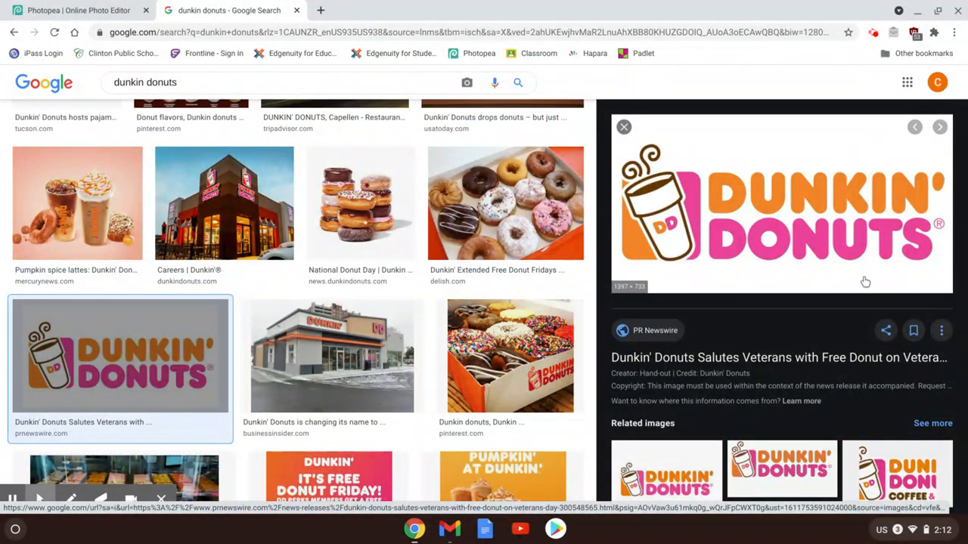
{"action": "left_click", "coordinate": [363, 355]}
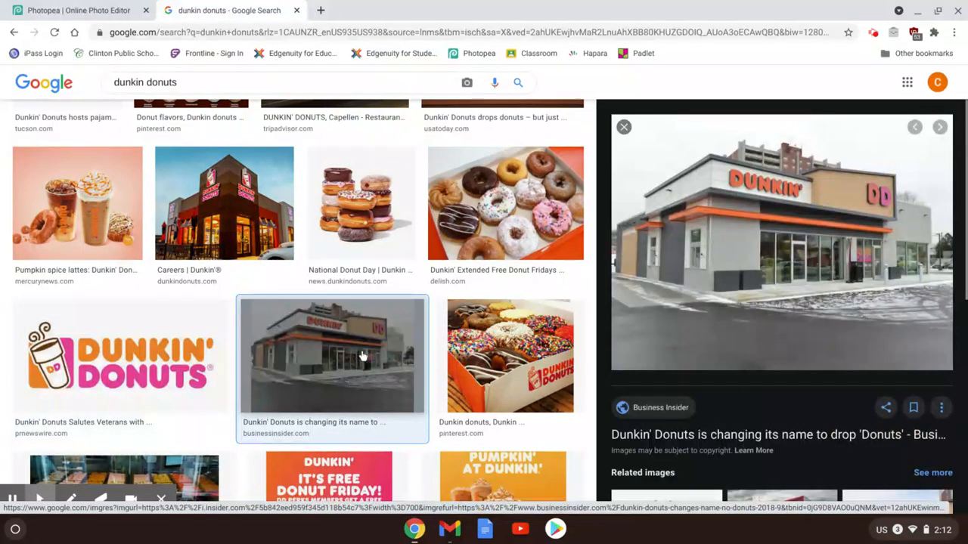
{"action": "scroll", "coordinate": [809, 310], "scroll_direction": "down", "scroll_amount": 1}
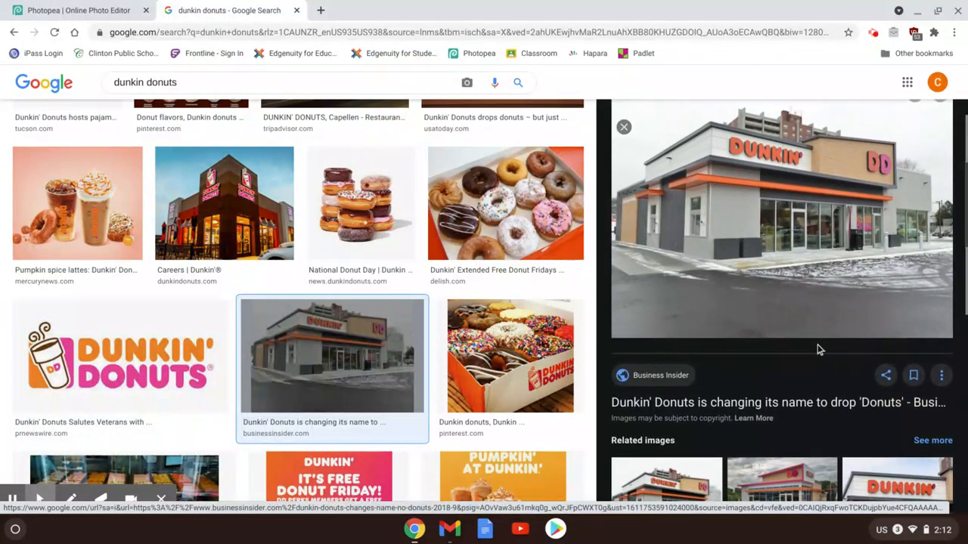
{"action": "left_click", "coordinate": [869, 469]}
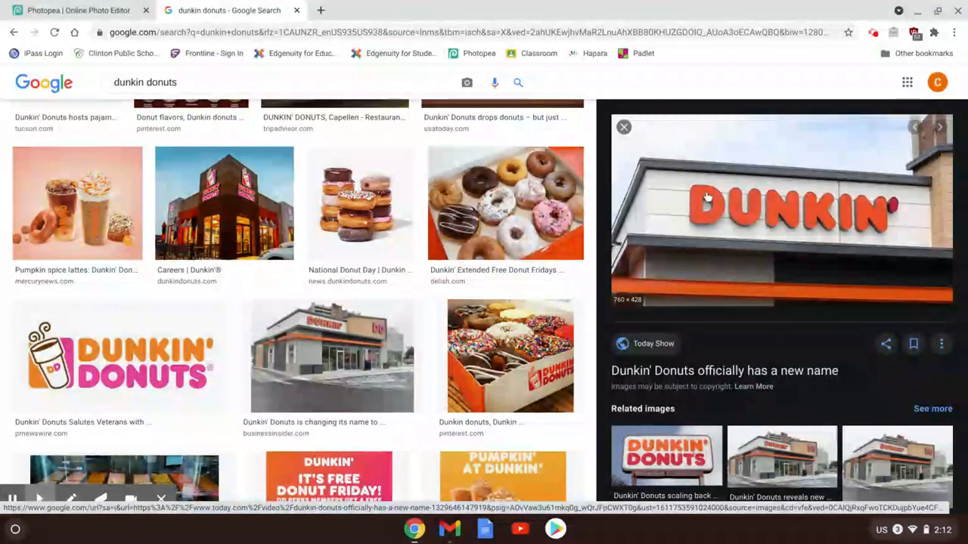
{"action": "left_click", "coordinate": [166, 345]}
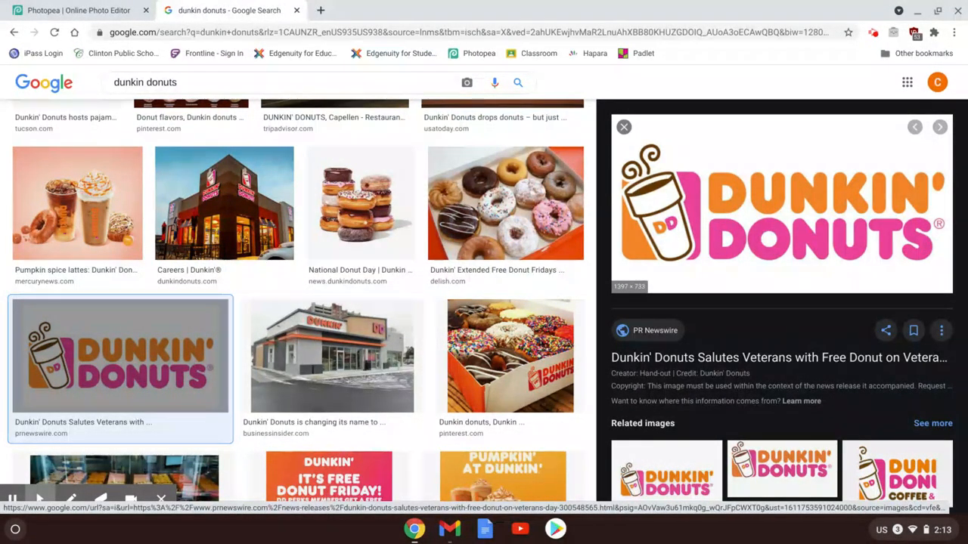
{"action": "left_click_drag", "start_coordinate": [813, 190], "coordinate": [813, 196]}
{"action": "right_click", "coordinate": [813, 195]}
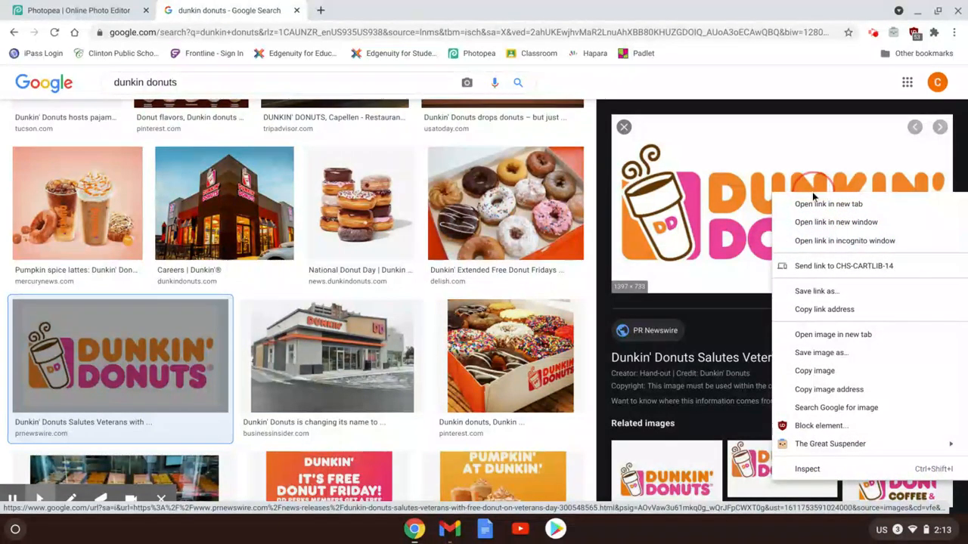
{"action": "left_click", "coordinate": [837, 370]}
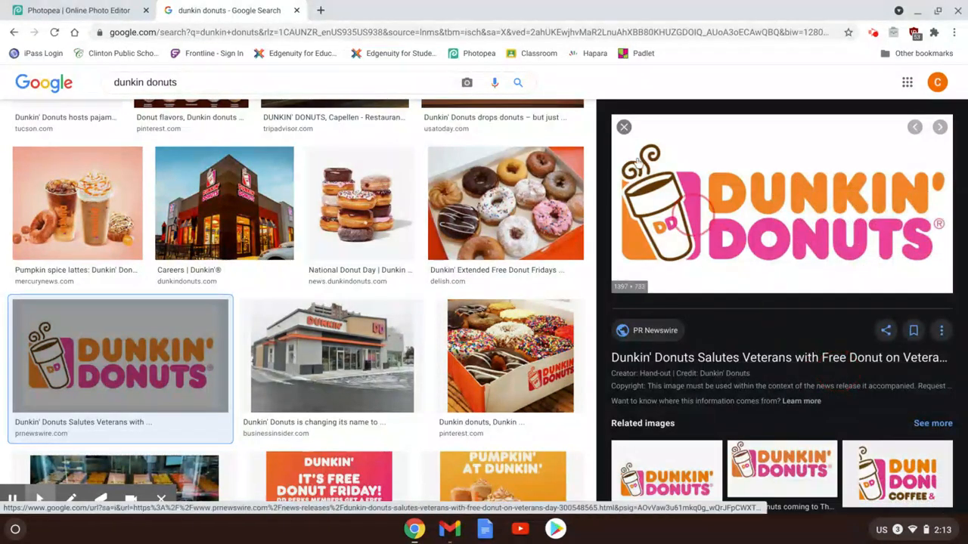
- Switch to Photopea, paste the logo into the city drawing and move it to the middle, over the street
{"action": "left_click", "coordinate": [80, 11]}
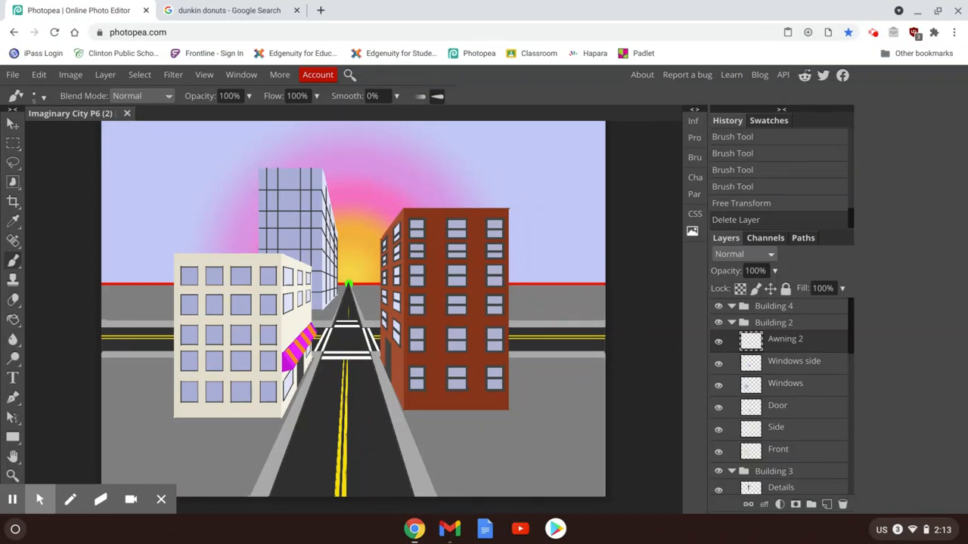
{"action": "key", "text": "ctrl+v"}
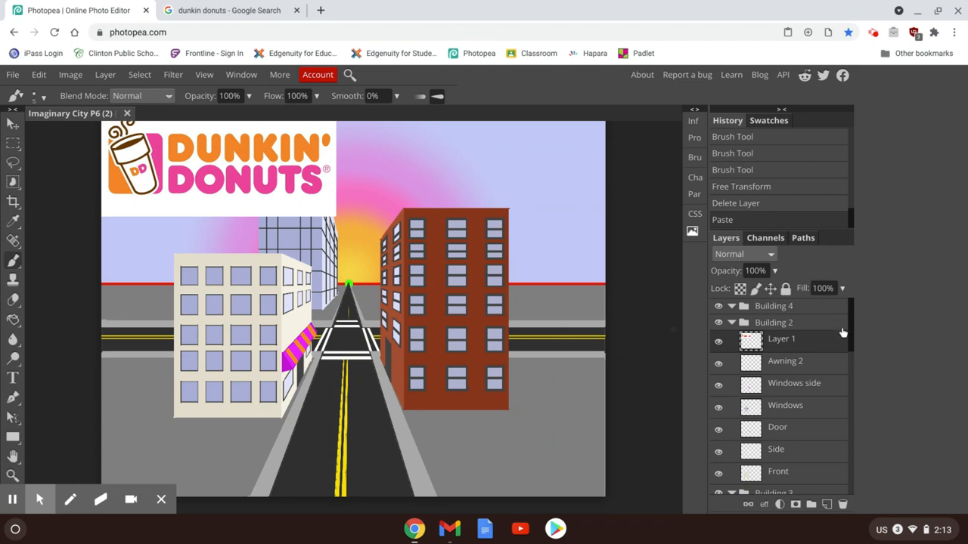
{"action": "left_click", "coordinate": [13, 125]}
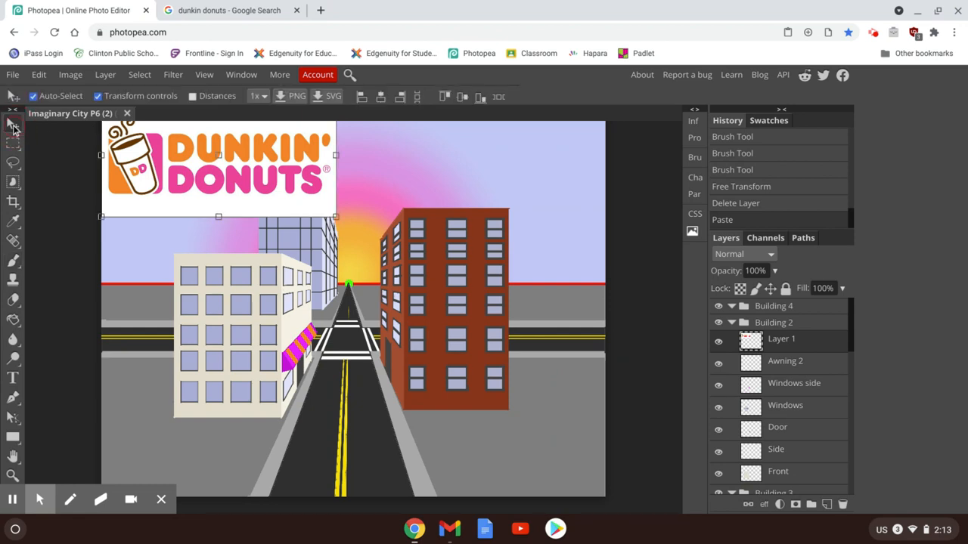
{"action": "left_click_drag", "start_coordinate": [168, 183], "coordinate": [349, 328]}
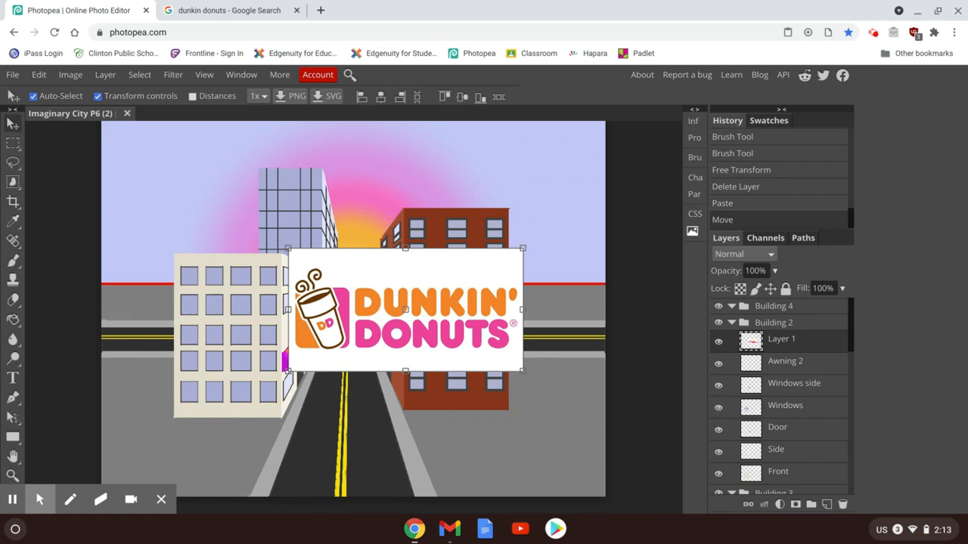
- Scale the pasted logo to 27.77% and place it against the beige building's side wall, just above the awning
{"action": "left_click_drag", "start_coordinate": [523, 248], "coordinate": [353, 349]}
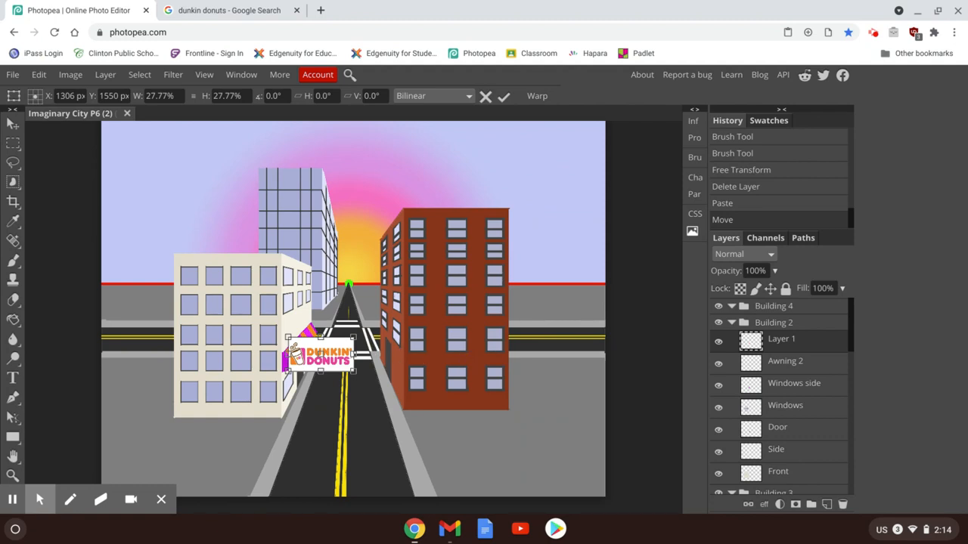
{"action": "key", "text": "ctrl+plus"}
{"action": "key", "text": "ctrl+plus"}
{"action": "key", "text": "ctrl+plus"}
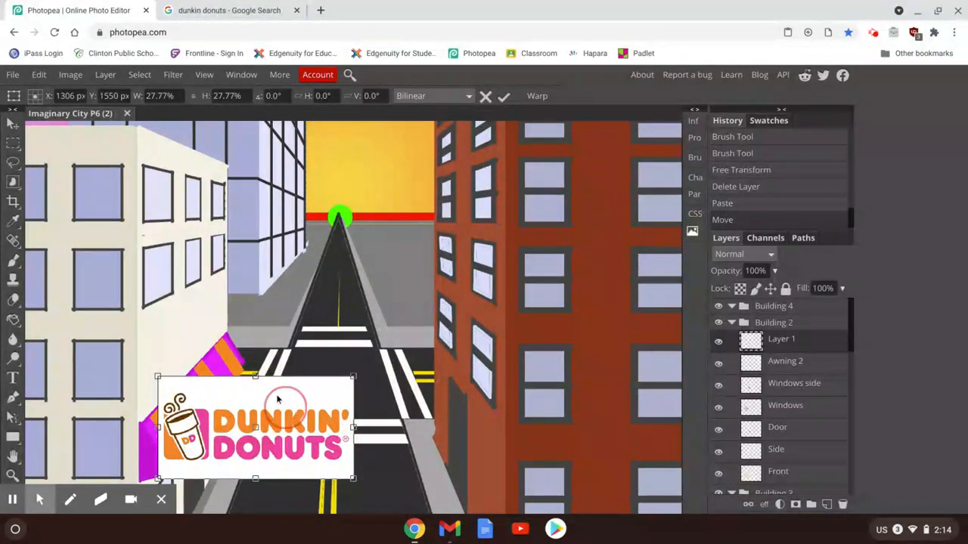
{"action": "left_click_drag", "start_coordinate": [285, 411], "coordinate": [272, 338]}
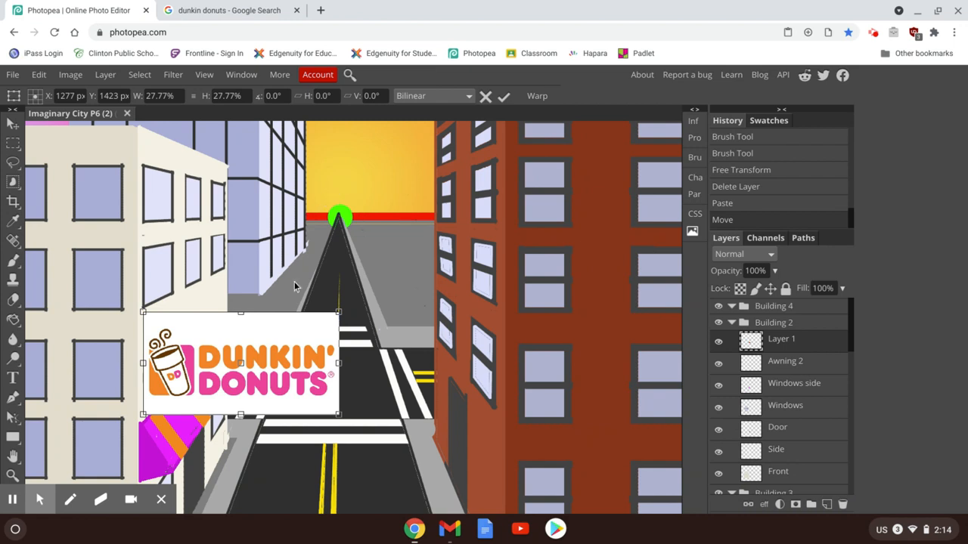
- Rename the pasted logo's layer as Dunks
{"action": "double_click", "coordinate": [779, 341]}
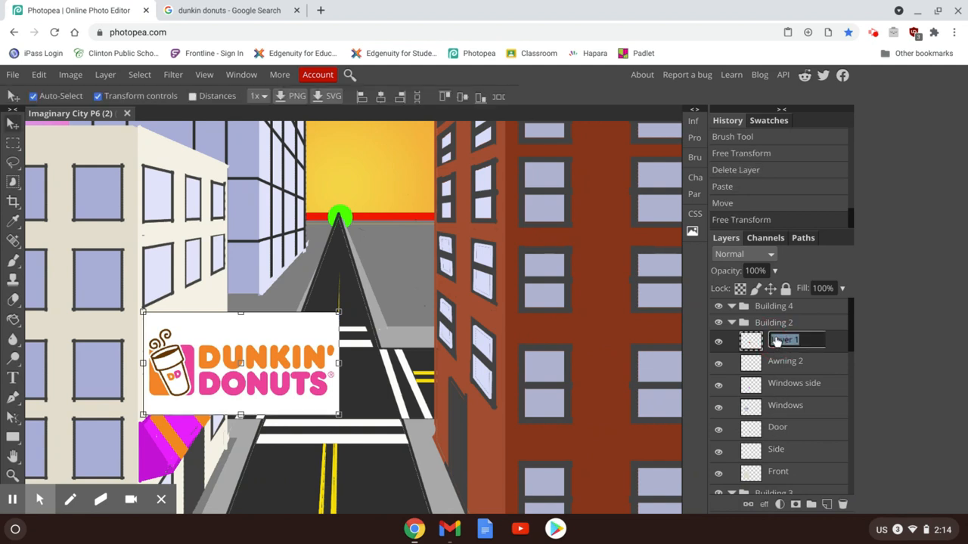
{"action": "type", "text": "Dunks"}
{"action": "left_click", "coordinate": [845, 346]}
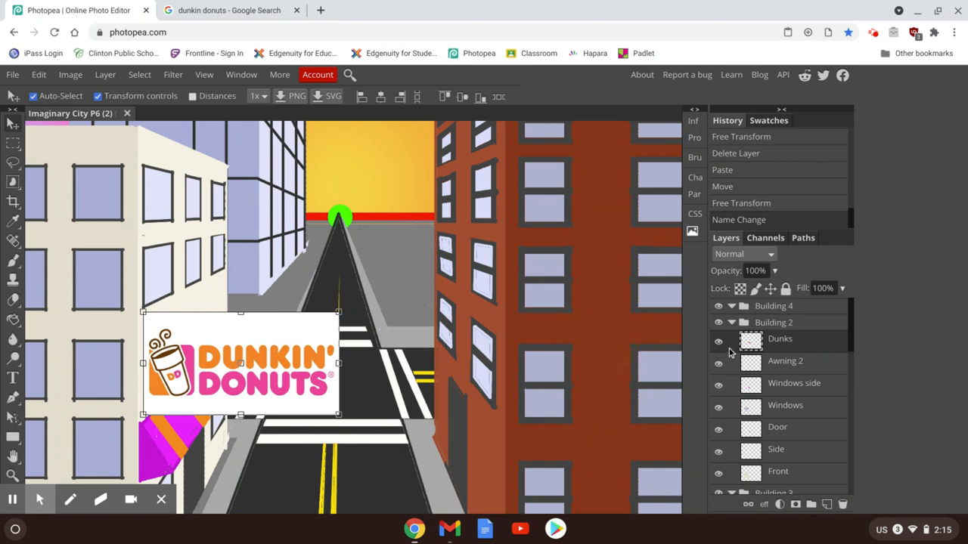
- Create a new layer above the logo's layer and name it Dunks Guide
{"action": "left_click", "coordinate": [826, 505]}
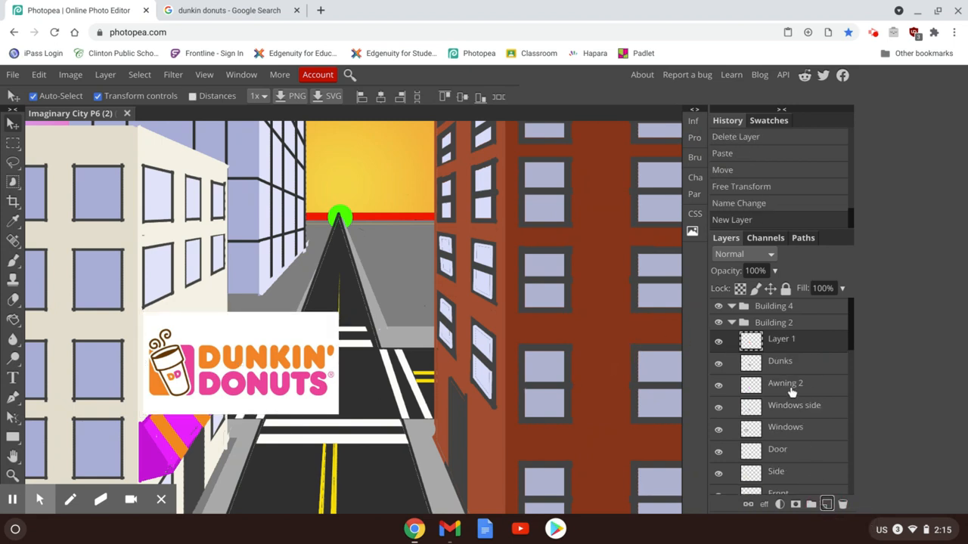
{"action": "double_click", "coordinate": [783, 340]}
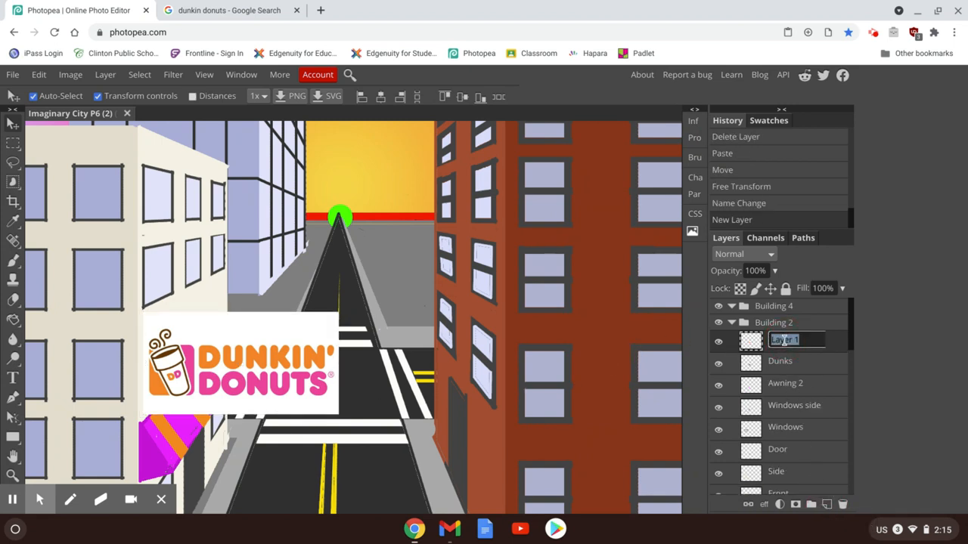
{"action": "type", "text": "Dunks Guide"}
{"action": "left_click", "coordinate": [833, 348]}
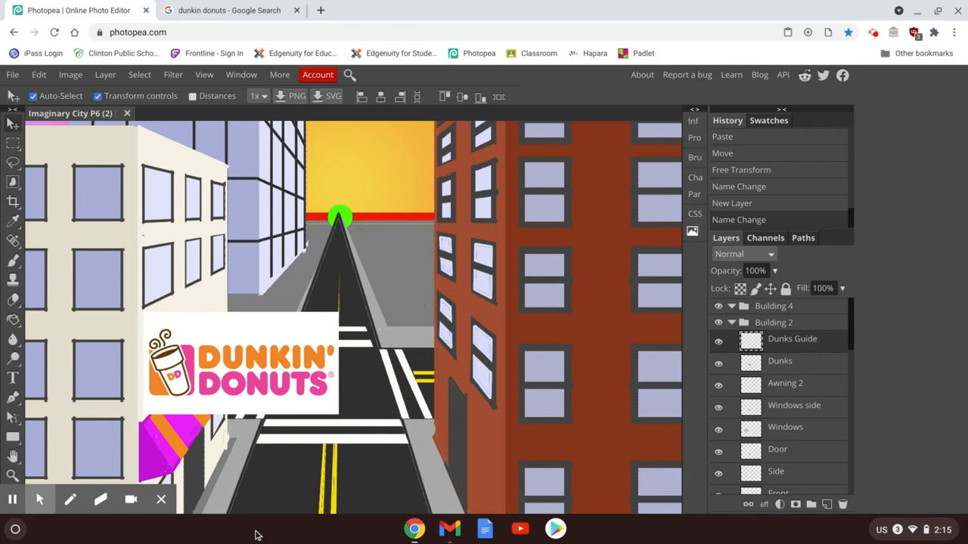
{"action": "left_click", "coordinate": [161, 500]}
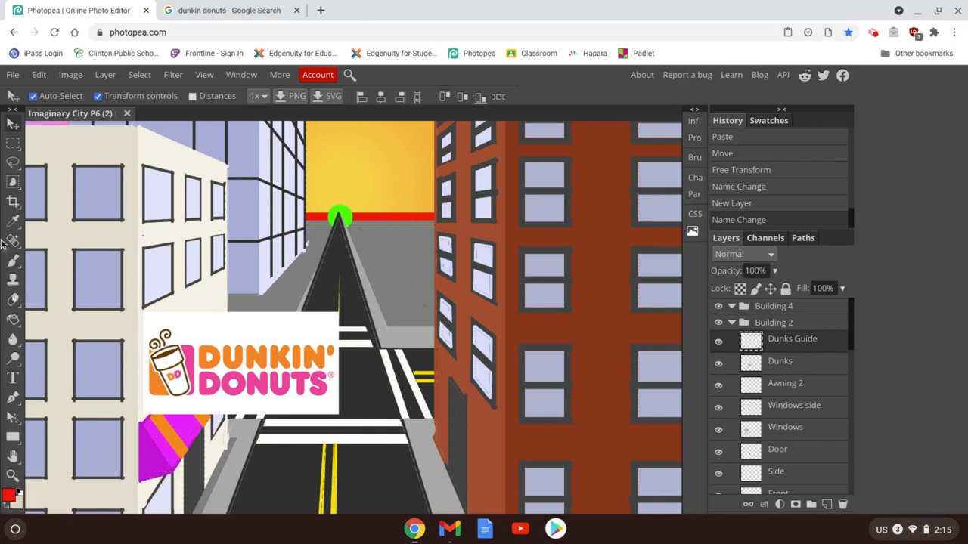
- Brush red guides along the logo's left edge, from both its ends to the green vanishing point, and vertically at the side wall's far edge
{"action": "left_click", "coordinate": [16, 260]}
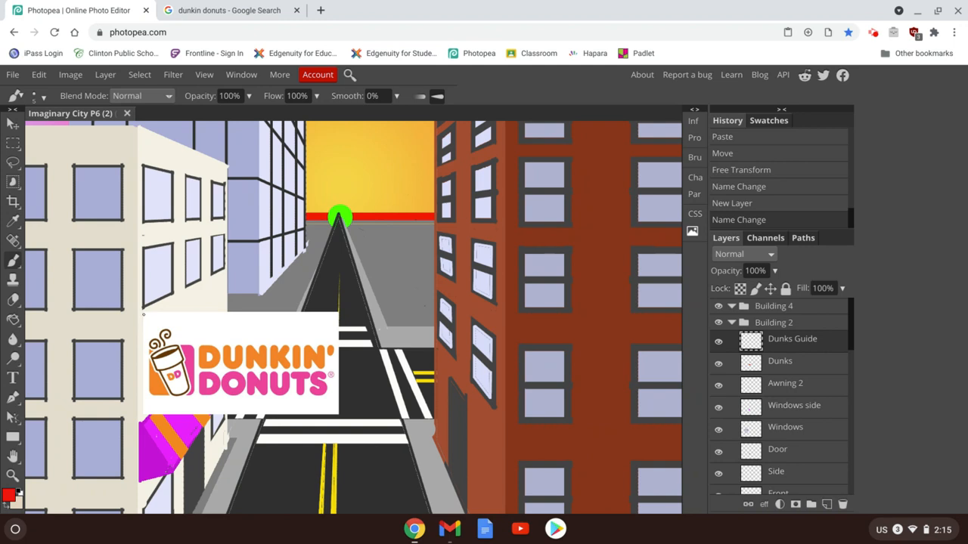
{"action": "left_click_drag", "start_coordinate": [144, 313], "coordinate": [139, 417]}
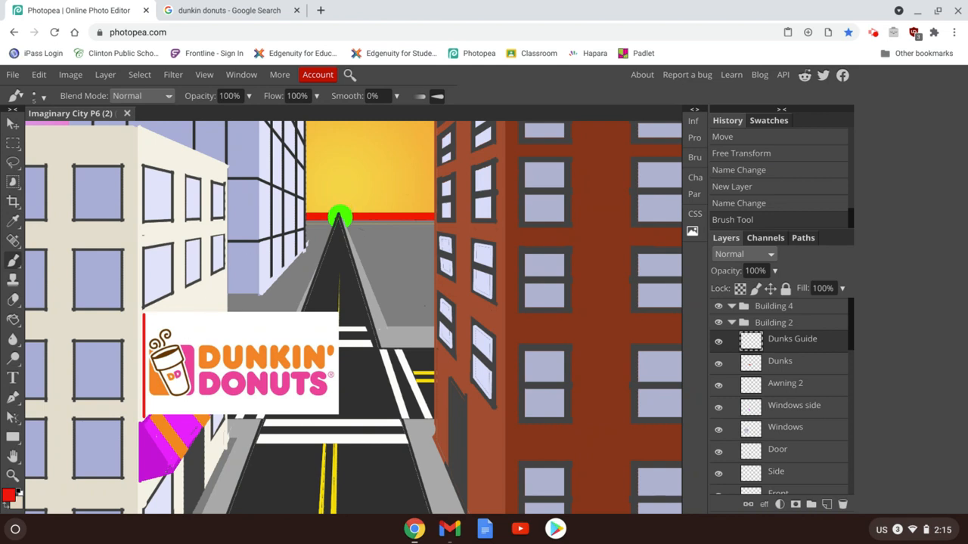
{"action": "left_click", "coordinate": [338, 218], "text": "shift"}
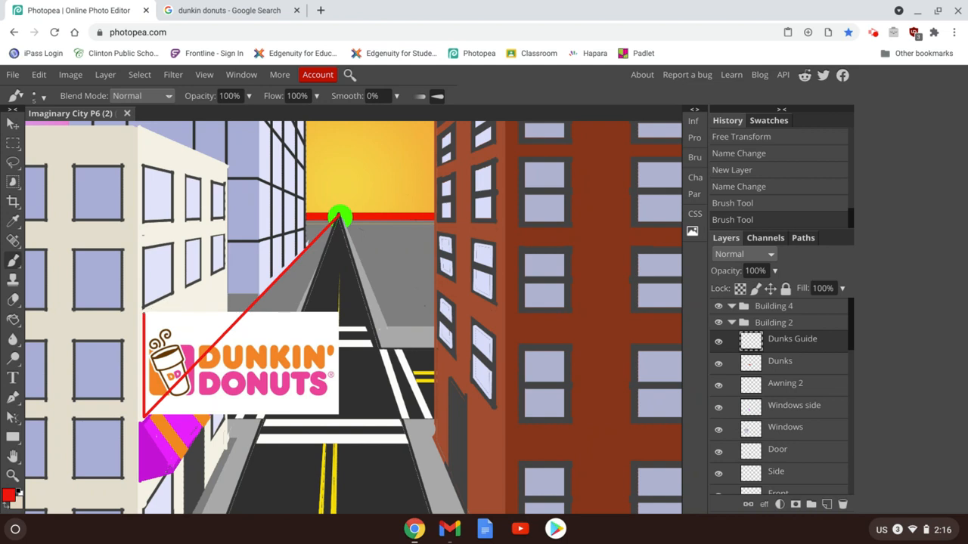
{"action": "left_click", "coordinate": [143, 311], "text": "shift"}
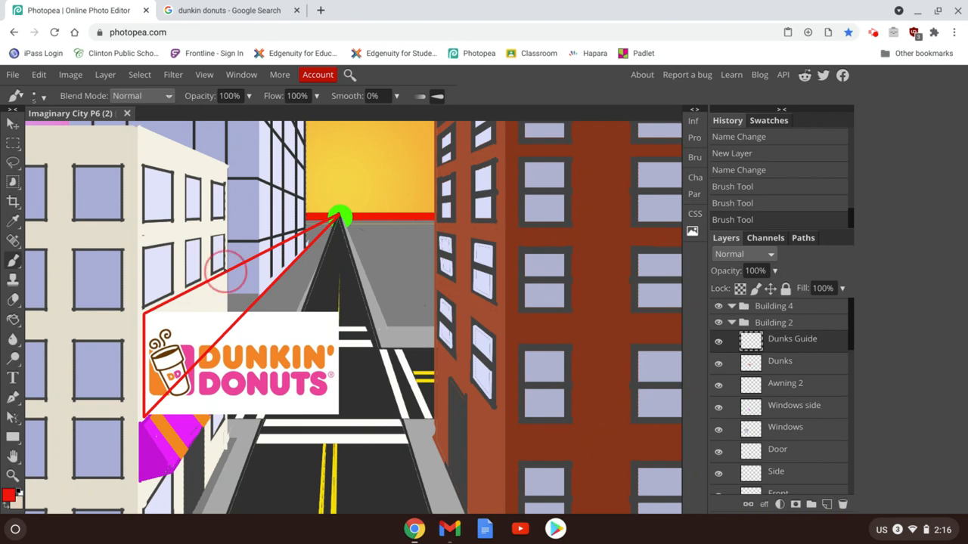
{"action": "left_click_drag", "start_coordinate": [226, 270], "coordinate": [227, 353]}
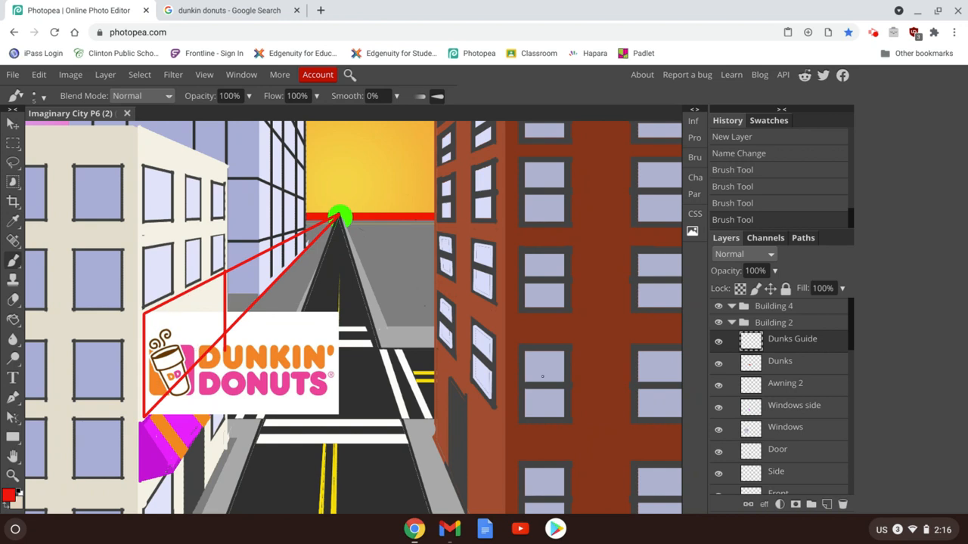
- Distort the logo on the Dunks layer, moving its two far corners to where the red perspective guides cross the side wall's vertical guide
{"action": "left_click", "coordinate": [800, 365]}
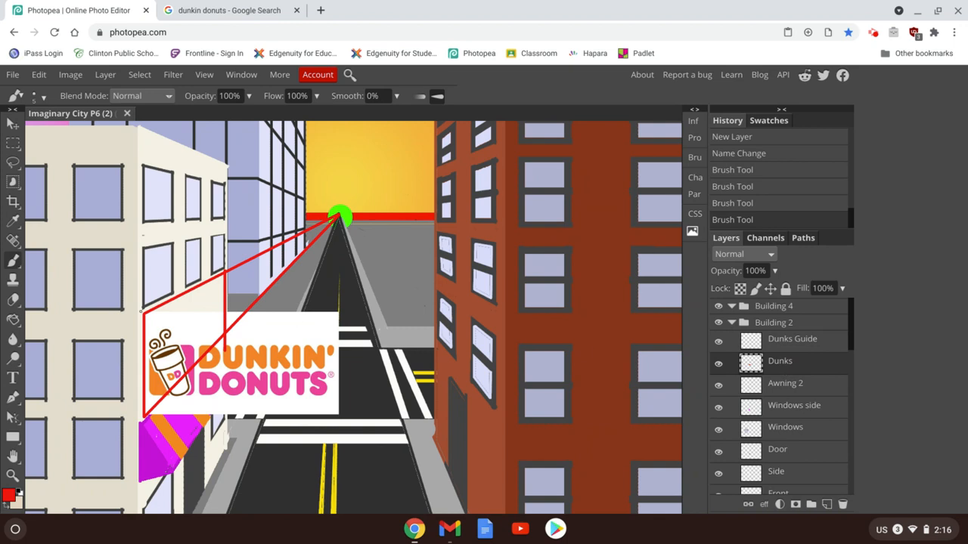
{"action": "left_click", "coordinate": [40, 76]}
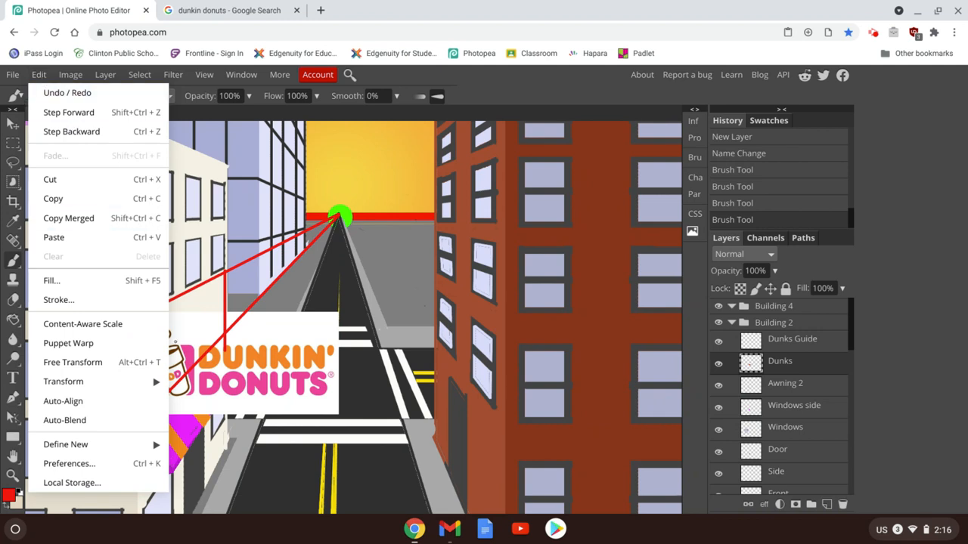
{"action": "mouse_move", "coordinate": [154, 387]}
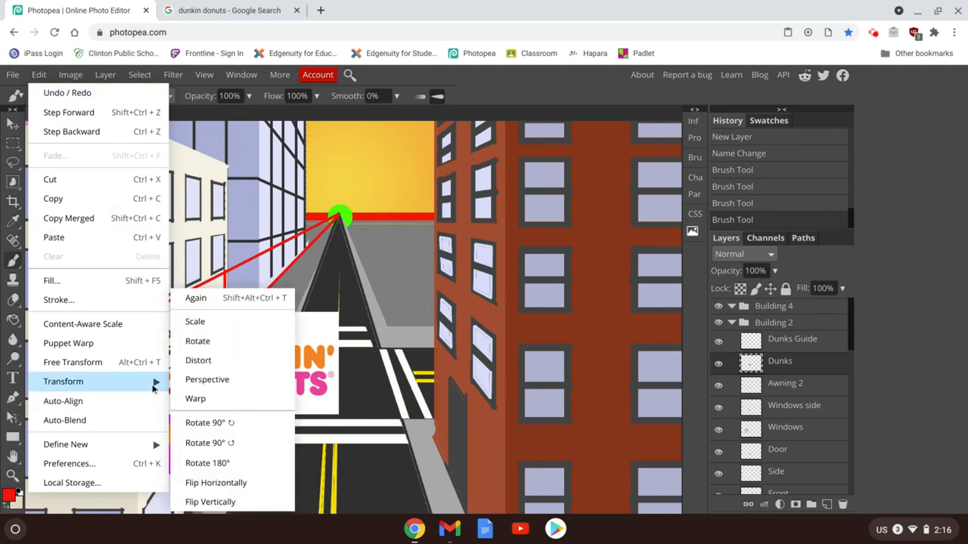
{"action": "left_click", "coordinate": [209, 362]}
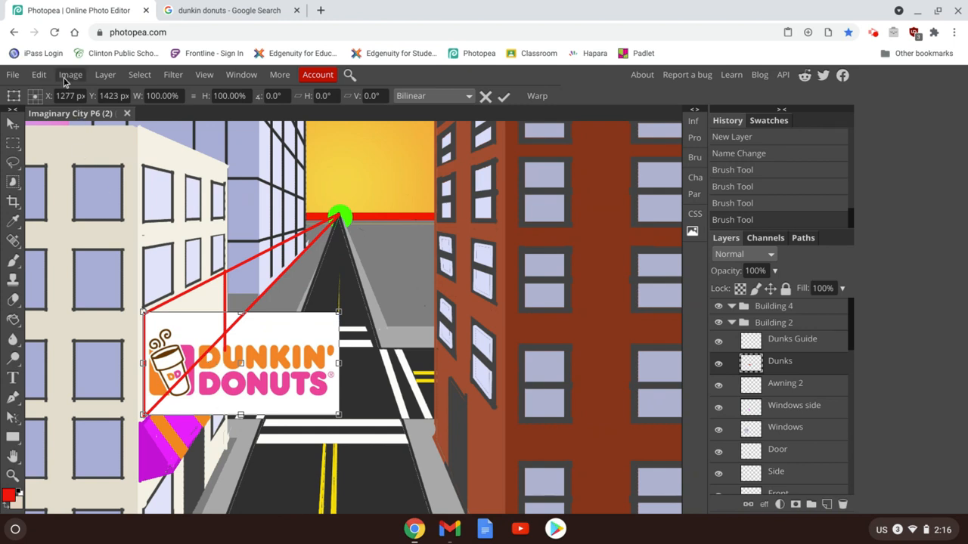
{"action": "left_click", "coordinate": [38, 74]}
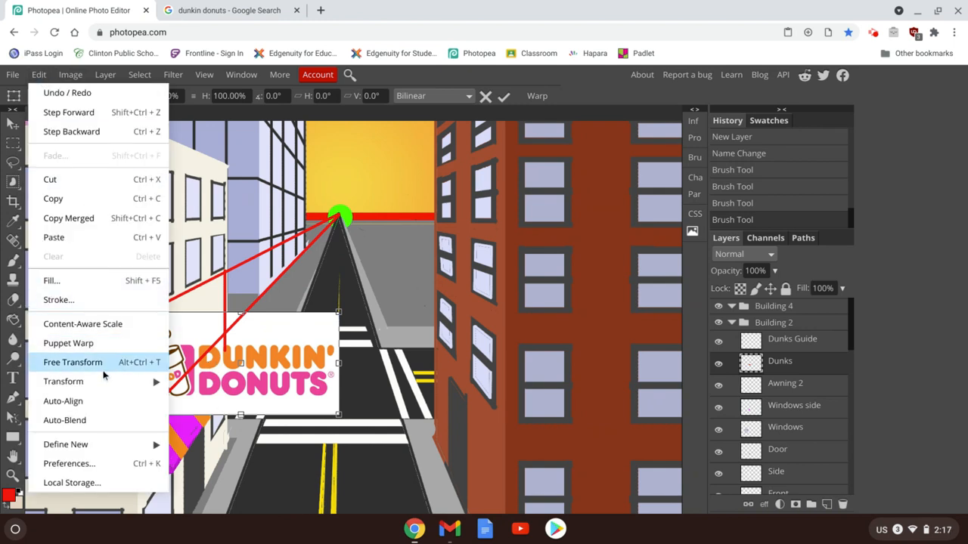
{"action": "mouse_move", "coordinate": [107, 384]}
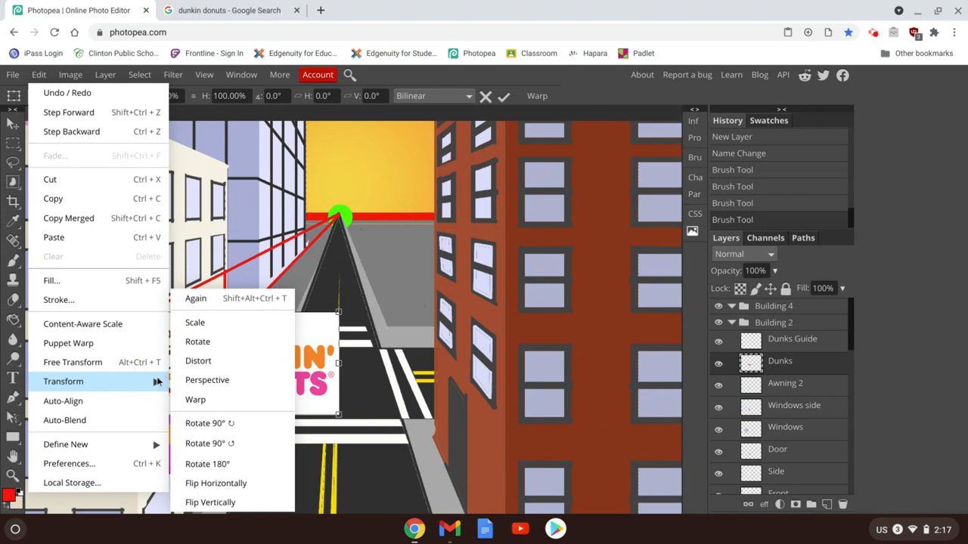
{"action": "left_click", "coordinate": [203, 371]}
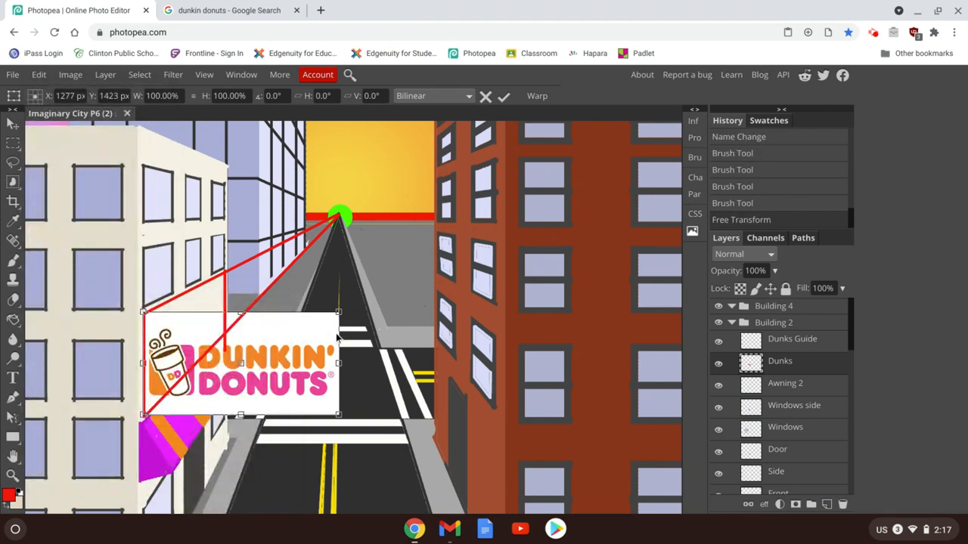
{"action": "key", "text": "ctrl+plus"}
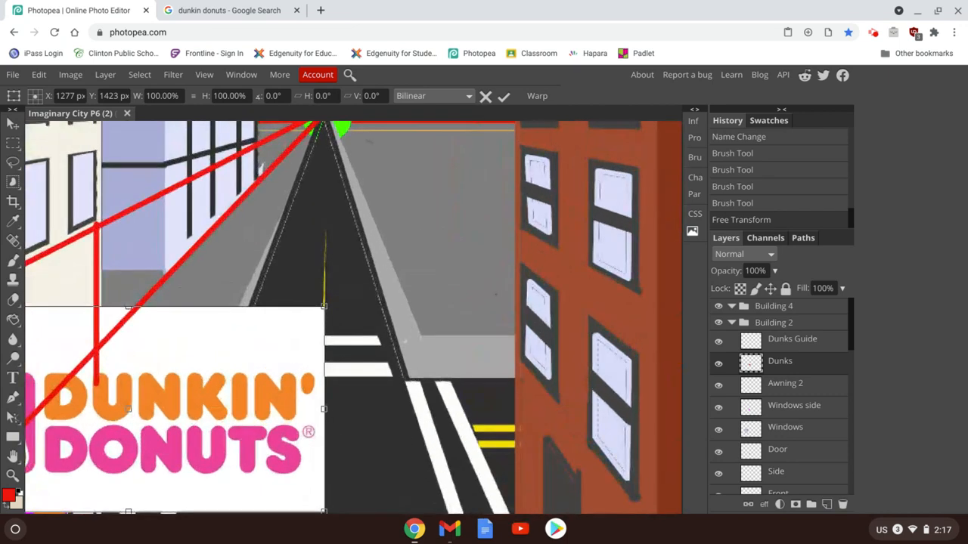
{"action": "scroll", "coordinate": [353, 317], "scroll_direction": "left", "scroll_amount": 3}
{"action": "scroll", "coordinate": [353, 317], "scroll_direction": "down", "scroll_amount": 1}
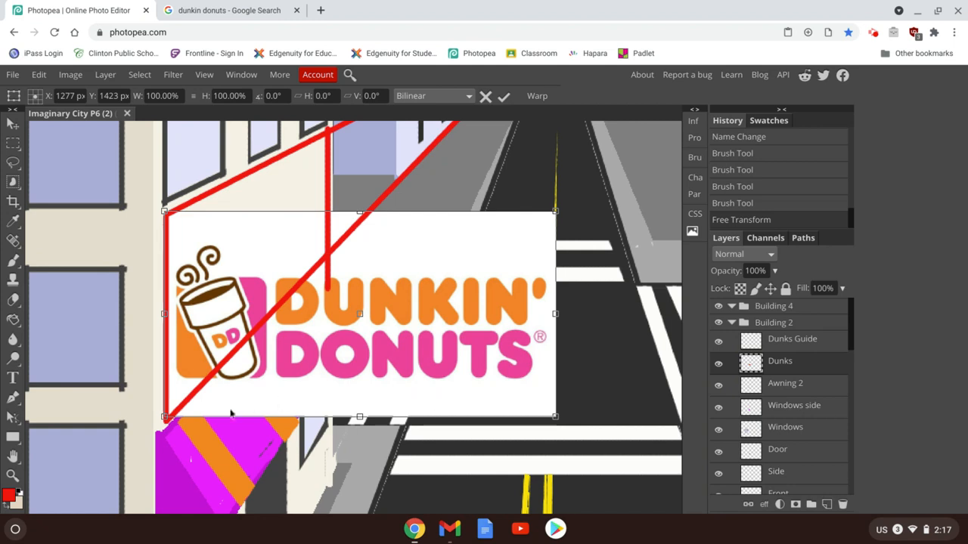
{"action": "scroll", "coordinate": [237, 252], "scroll_direction": "up", "scroll_amount": 1}
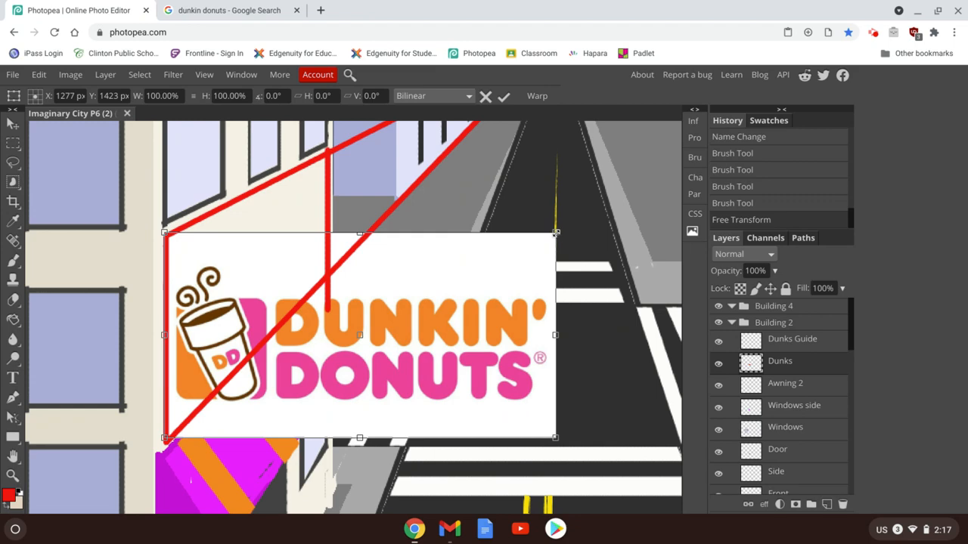
{"action": "left_click_drag", "start_coordinate": [556, 232], "coordinate": [327, 155]}
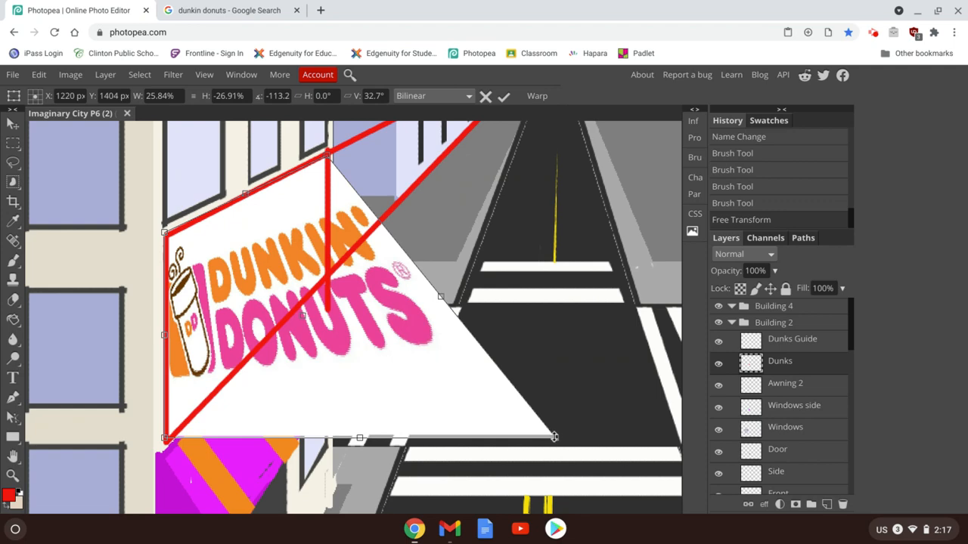
{"action": "left_click_drag", "start_coordinate": [555, 436], "coordinate": [329, 272]}
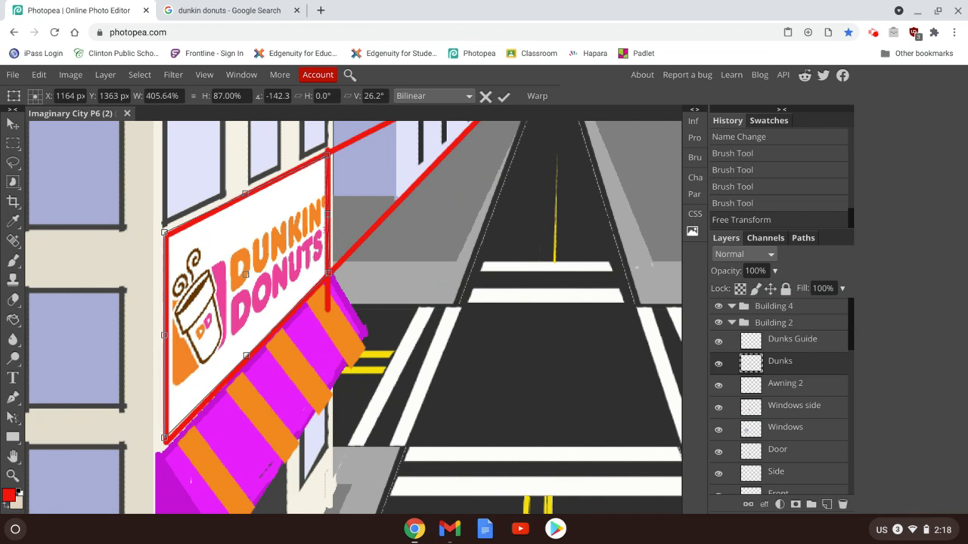
- Apply the distortion, hide the Dunks Guide layer, and check the sign within the whole city drawing
{"action": "left_click", "coordinate": [719, 344]}
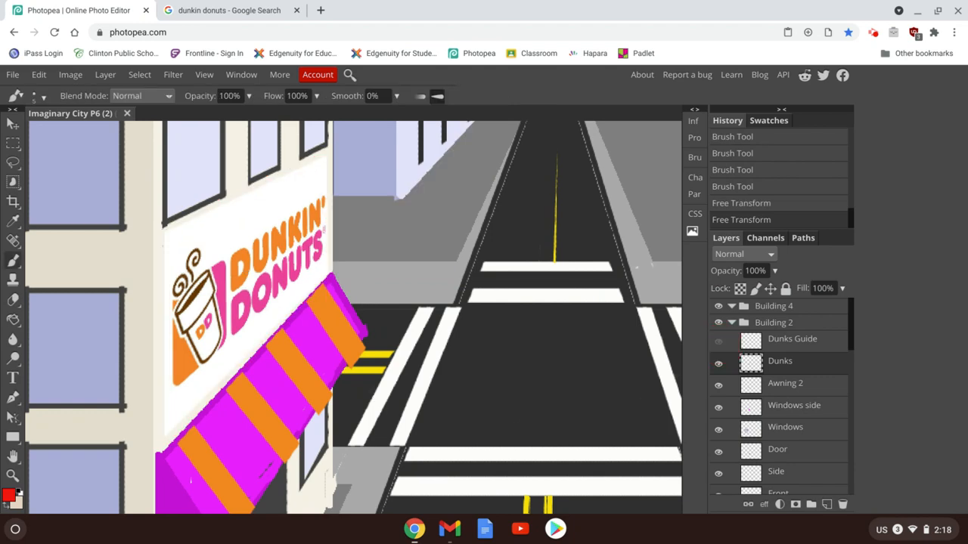
{"action": "key", "text": "ctrl+minus"}
{"action": "key", "text": "ctrl+minus"}
{"action": "key", "text": "ctrl+minus"}
{"action": "key", "text": "ctrl+minus"}
{"action": "key", "text": "ctrl+minus"}
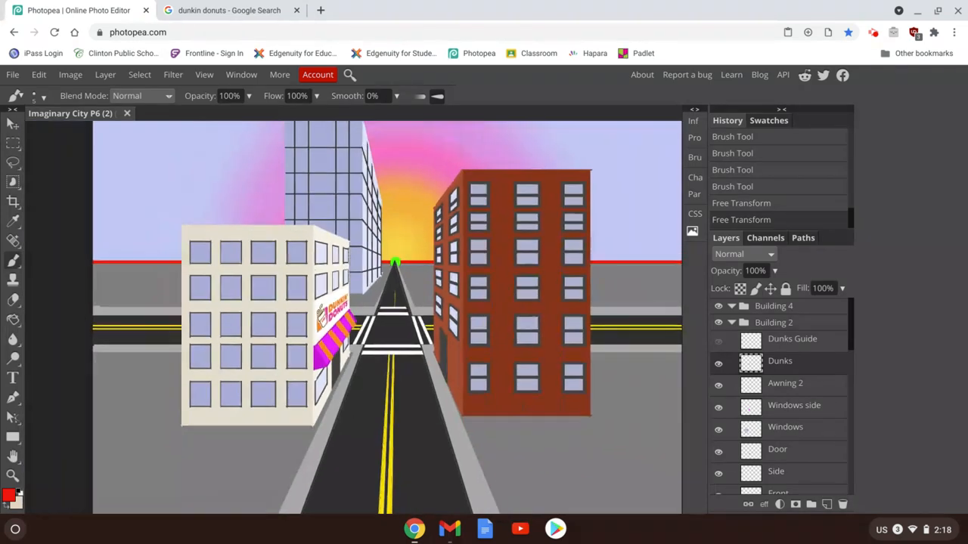
{"action": "key", "text": "ctrl+minus"}
{"action": "scroll", "coordinate": [392, 302], "scroll_direction": "right", "scroll_amount": 1}
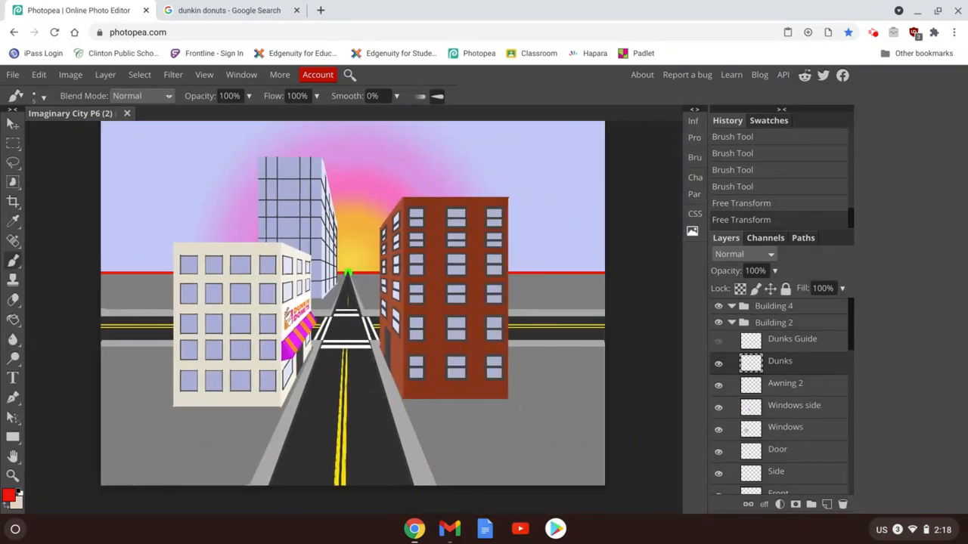
{"action": "scroll", "coordinate": [391, 303], "scroll_direction": "left", "scroll_amount": 1}
{"action": "scroll", "coordinate": [391, 303], "scroll_direction": "up", "scroll_amount": 1}
{"action": "scroll", "coordinate": [391, 303], "scroll_direction": "left", "scroll_amount": 1}
{"action": "scroll", "coordinate": [392, 302], "scroll_direction": "up", "scroll_amount": 1}
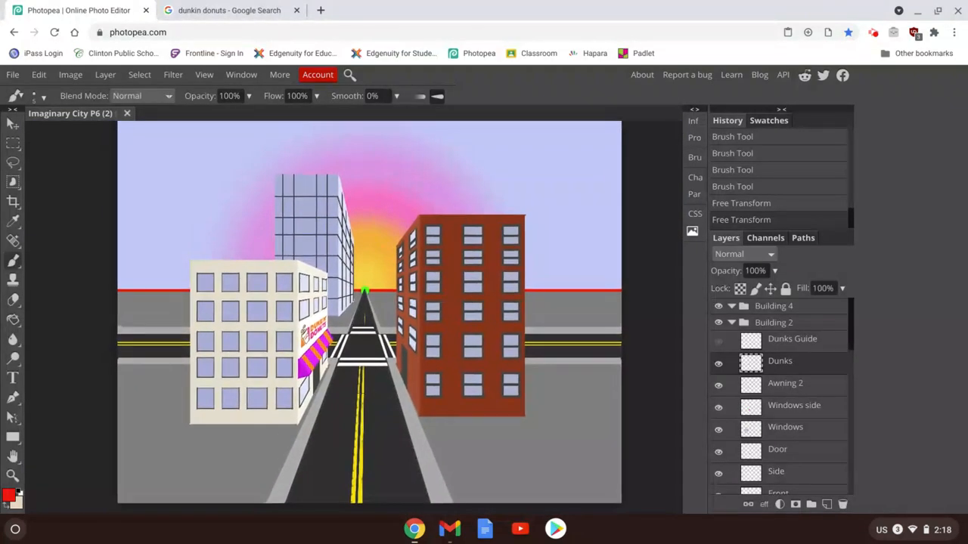